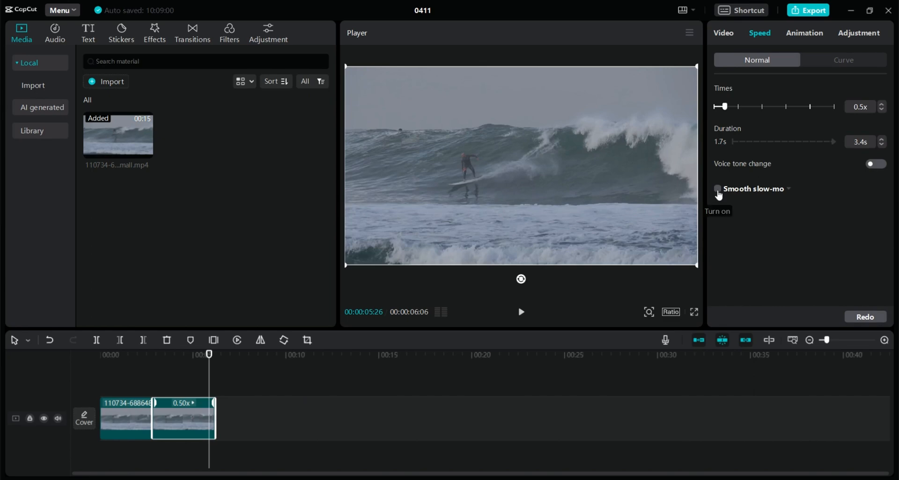
Enable smooth slow-mo with the Frame blending method on the 0.5x clip.
{"action": "left_click", "coordinate": [718, 189]}
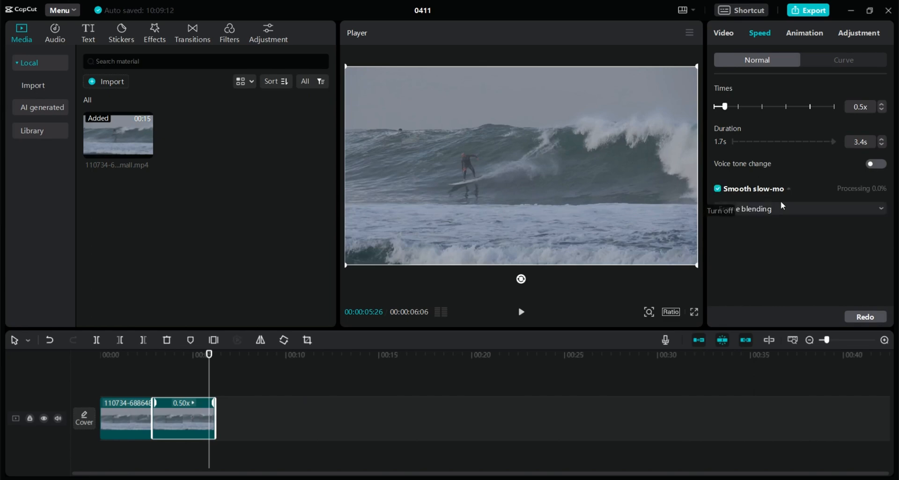
{"action": "left_click", "coordinate": [860, 211]}
{"action": "left_click", "coordinate": [770, 227]}
{"action": "left_click", "coordinate": [791, 211]}
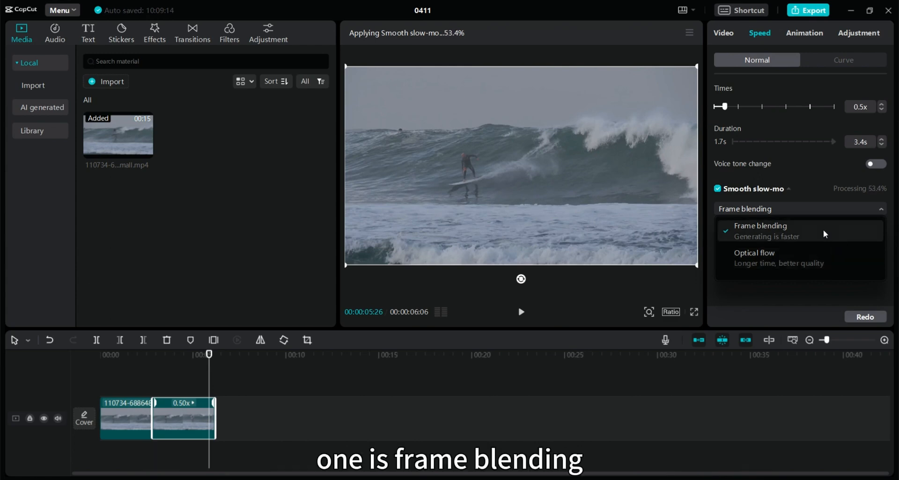
{"action": "left_click", "coordinate": [825, 234]}
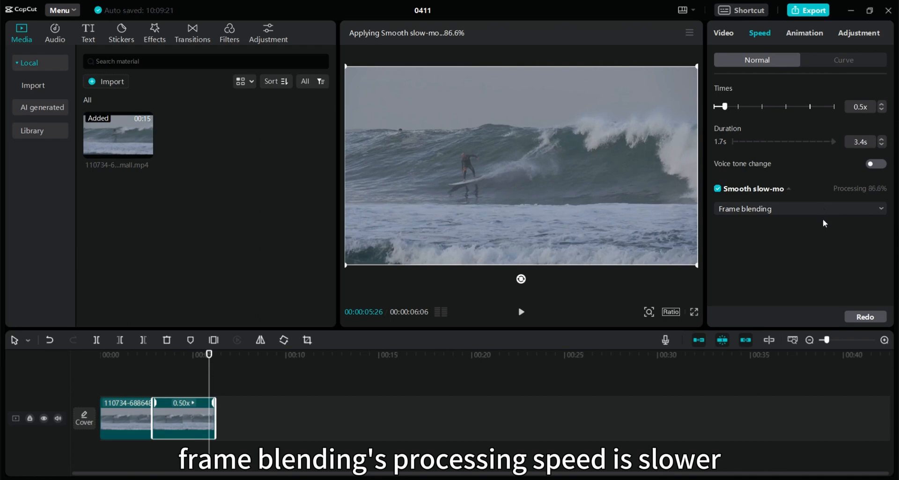
{"action": "left_click", "coordinate": [824, 209]}
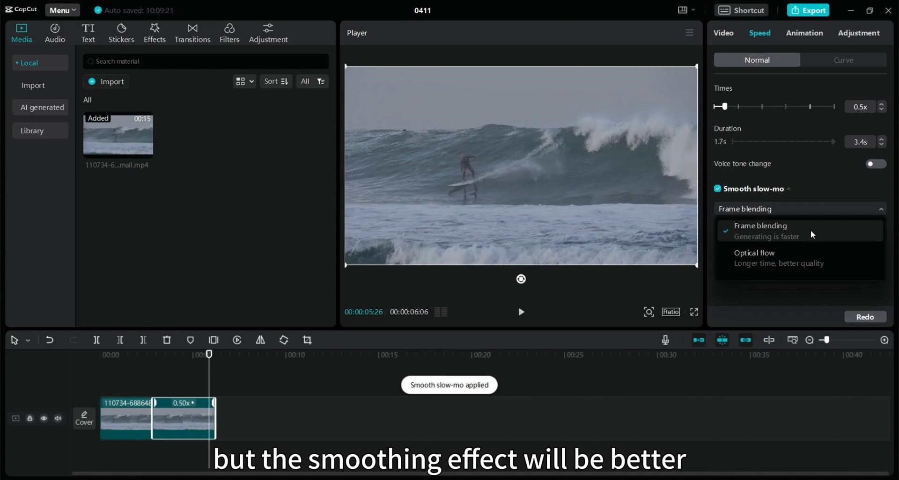
{"action": "left_click", "coordinate": [756, 232]}
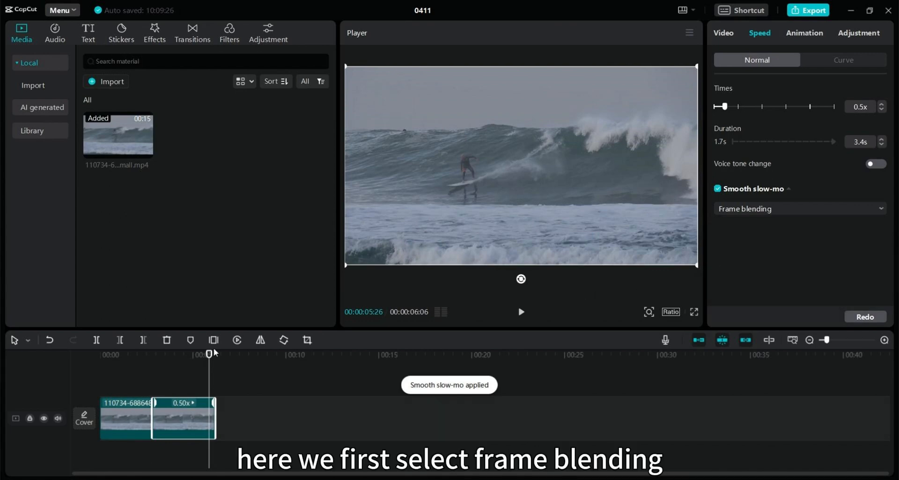
Add another copy of the surfing video after the slowed clip and trim it to about 4.9 s.
{"action": "left_click_drag", "start_coordinate": [209, 354], "coordinate": [157, 353]}
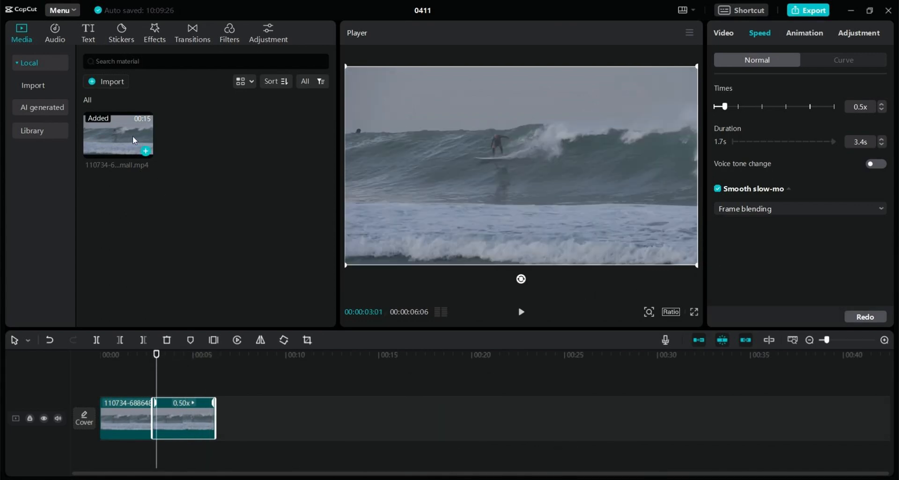
{"action": "left_click_drag", "start_coordinate": [134, 141], "coordinate": [220, 427]}
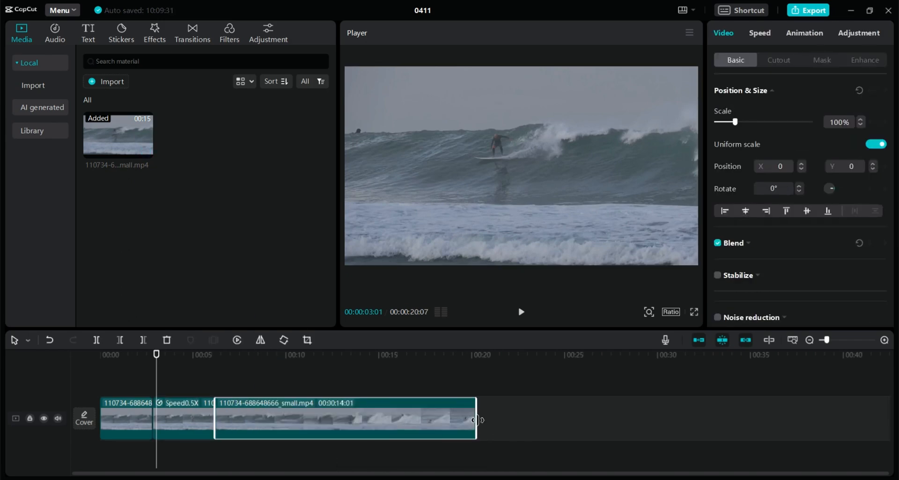
{"action": "left_click_drag", "start_coordinate": [478, 420], "coordinate": [307, 420]}
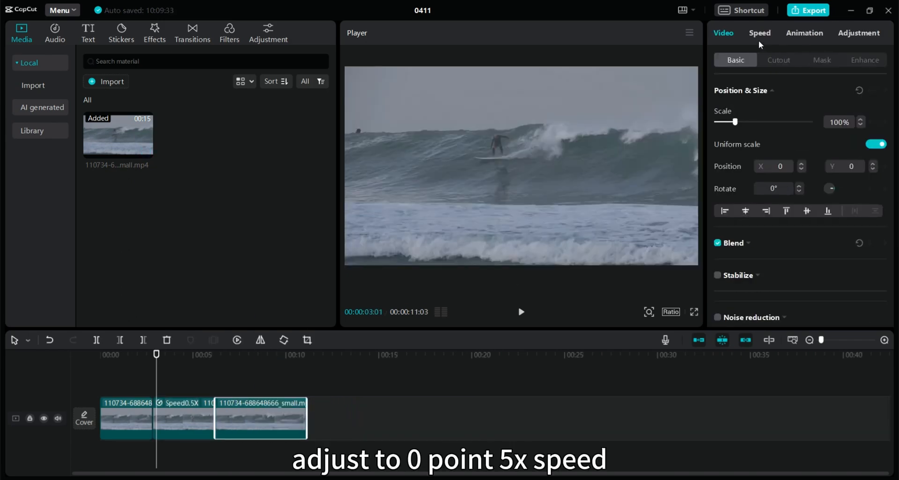
Set the playback speed of the newly added clip to 0.5x.
{"action": "left_click", "coordinate": [760, 34]}
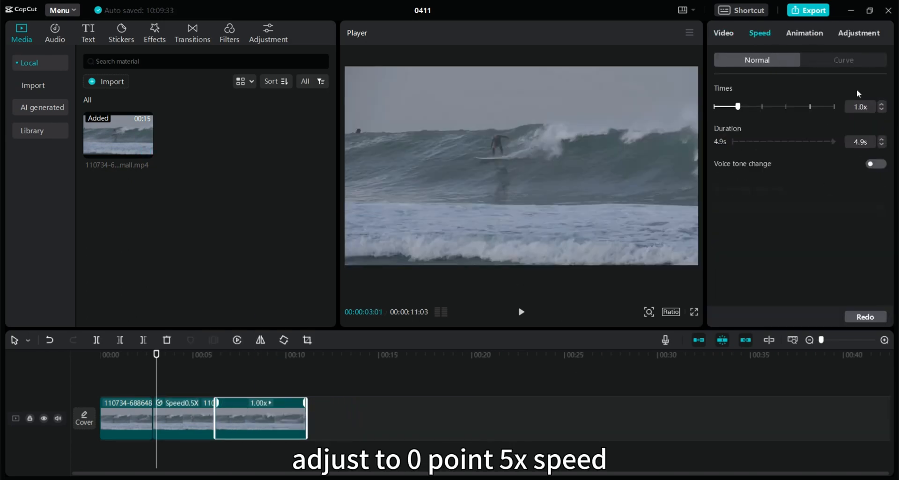
{"action": "left_click", "coordinate": [881, 110]}
{"action": "left_click", "coordinate": [881, 110]}
{"action": "left_click", "coordinate": [881, 110]}
{"action": "left_click", "coordinate": [881, 111]}
{"action": "left_click", "coordinate": [881, 110]}
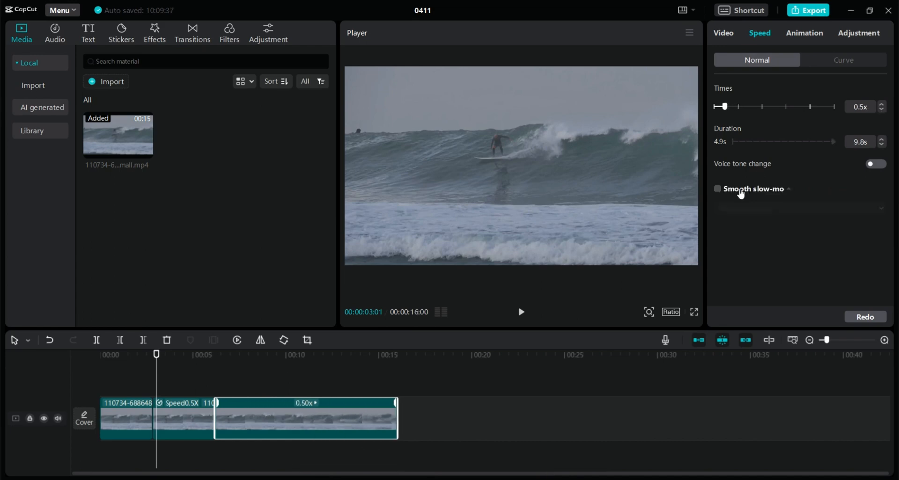
Enable smooth slow-mo with the Optical flow method on the last clip.
{"action": "left_click", "coordinate": [740, 193]}
{"action": "left_click", "coordinate": [820, 213]}
{"action": "left_click", "coordinate": [735, 229]}
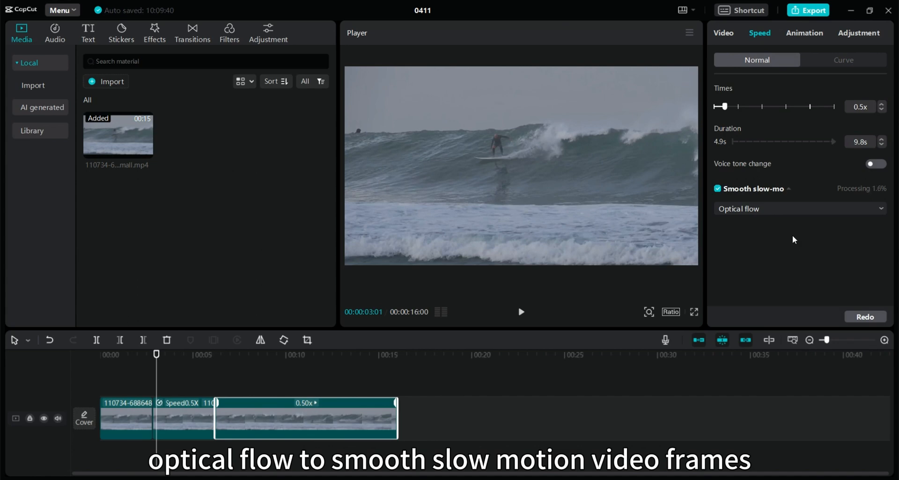
Trim the Frame blending clip to 3.0 s and the Optical flow clip to 3.6 s, and play back the slow-motion section.
{"action": "left_click_drag", "start_coordinate": [397, 418], "coordinate": [206, 422]}
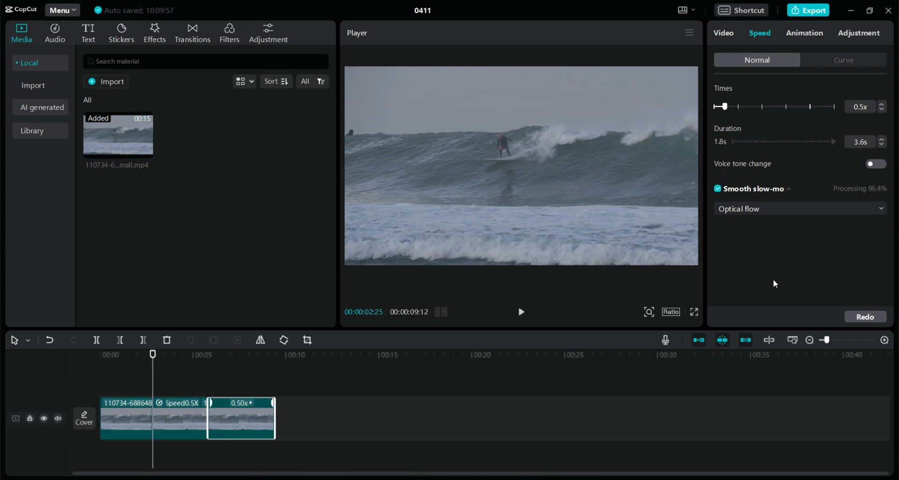
{"action": "left_click", "coordinate": [168, 421]}
{"action": "left_click", "coordinate": [521, 312]}
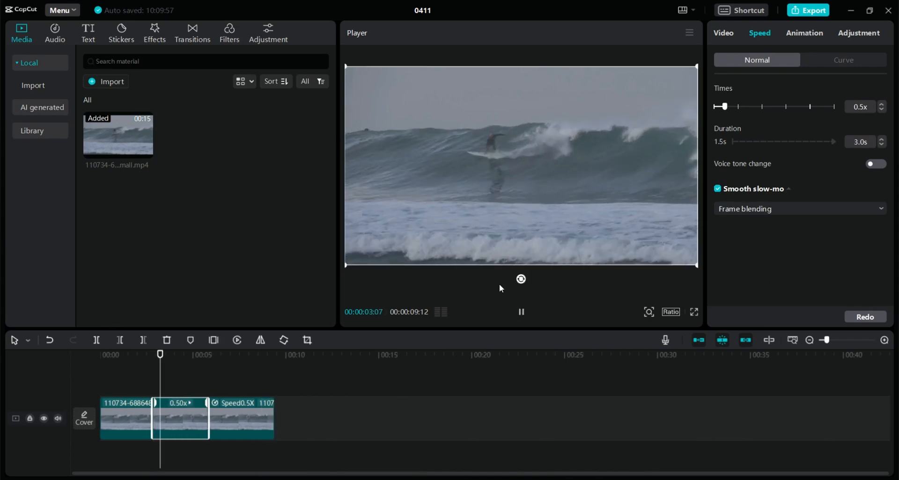
{"action": "left_click", "coordinate": [522, 312]}
{"action": "left_click", "coordinate": [520, 313]}
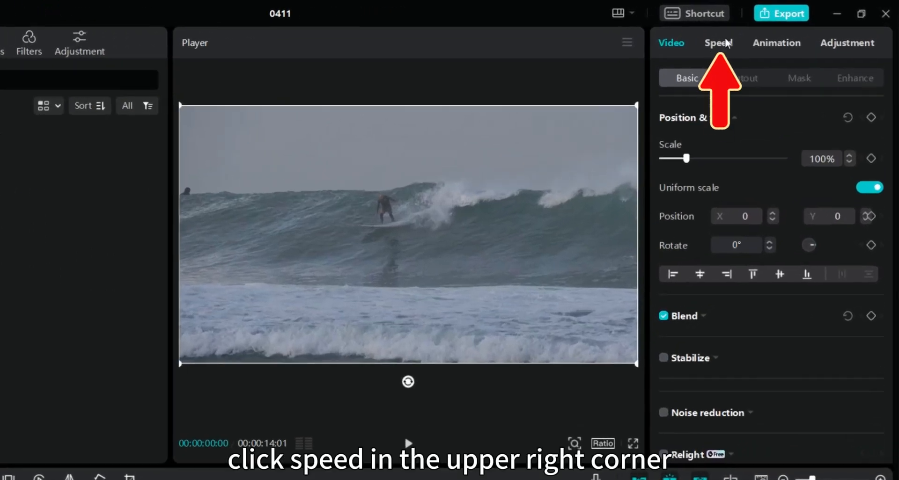
Browse the curve speed presets on the full surfing clip, from Customized and Montage through Hero time, Bullet, Jump Cut, Flash in and Flash out.
{"action": "left_click", "coordinate": [725, 43]}
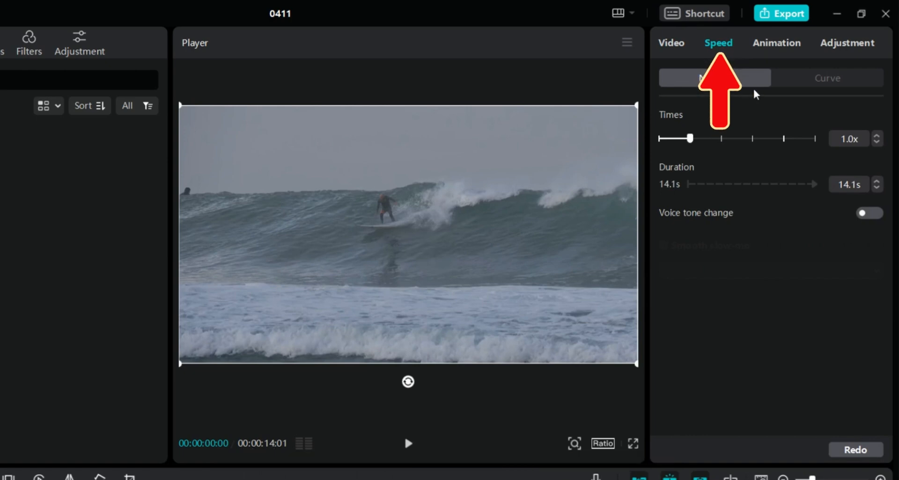
{"action": "left_click", "coordinate": [808, 78]}
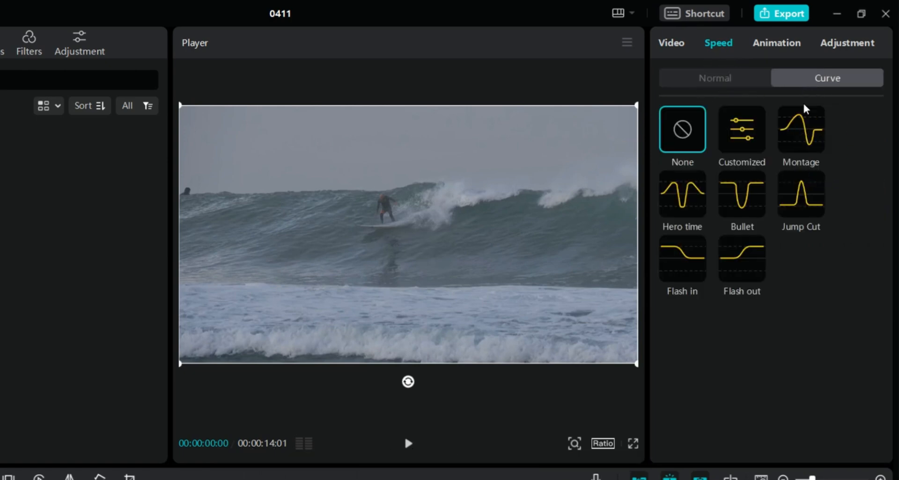
{"action": "left_click", "coordinate": [742, 131]}
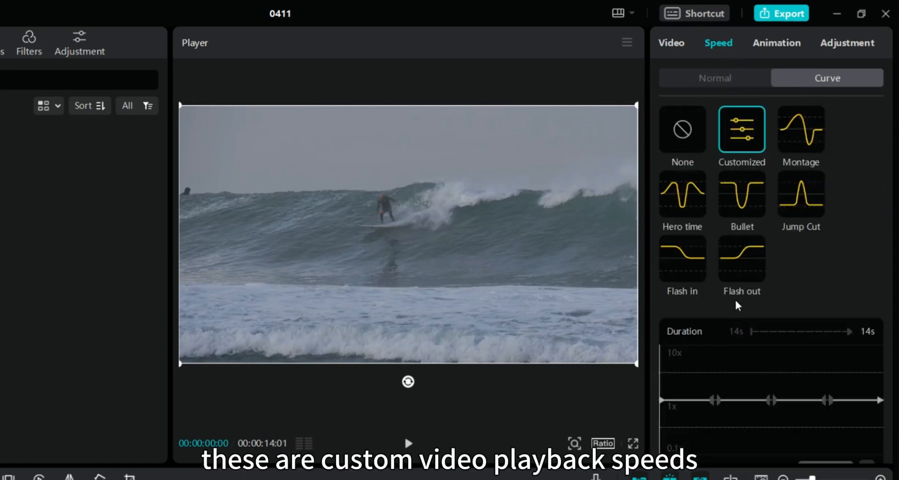
{"action": "left_click", "coordinate": [796, 135]}
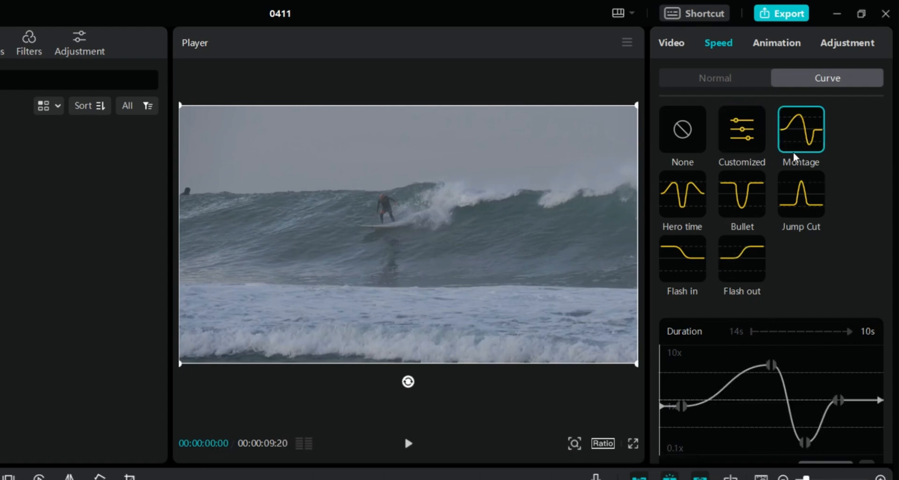
{"action": "left_click", "coordinate": [692, 206]}
{"action": "left_click", "coordinate": [744, 197]}
{"action": "left_click", "coordinate": [808, 201]}
{"action": "left_click", "coordinate": [683, 255]}
{"action": "left_click", "coordinate": [739, 257]}
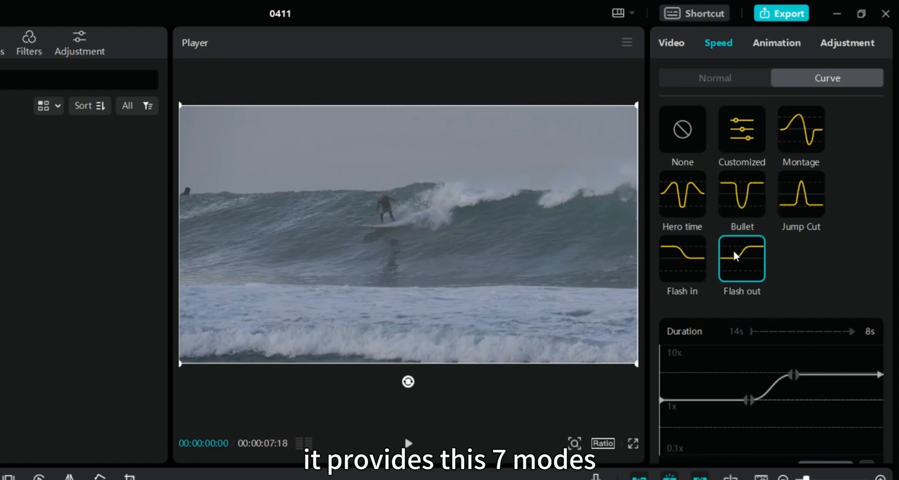
Apply the Hero time speed curve to the clip and examine the frames at its speed nodes.
{"action": "left_click", "coordinate": [687, 207]}
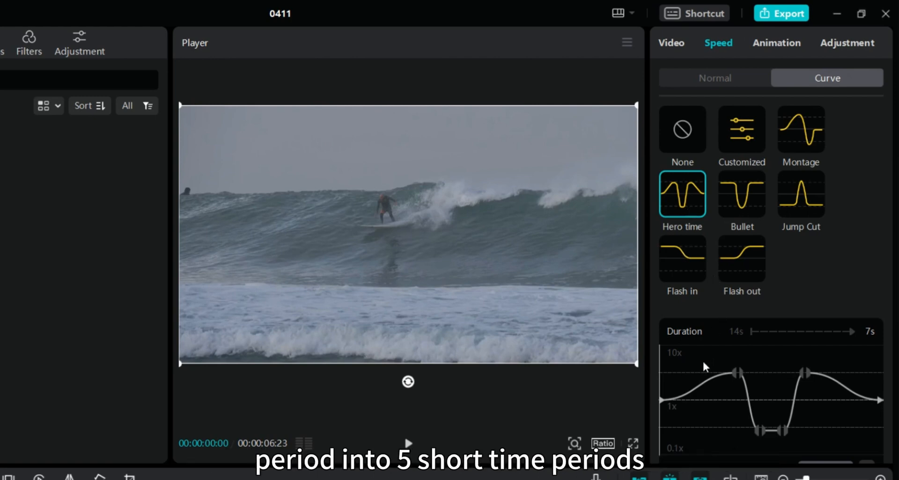
{"action": "left_click", "coordinate": [738, 373]}
{"action": "left_click_drag", "start_coordinate": [758, 413], "coordinate": [801, 360]}
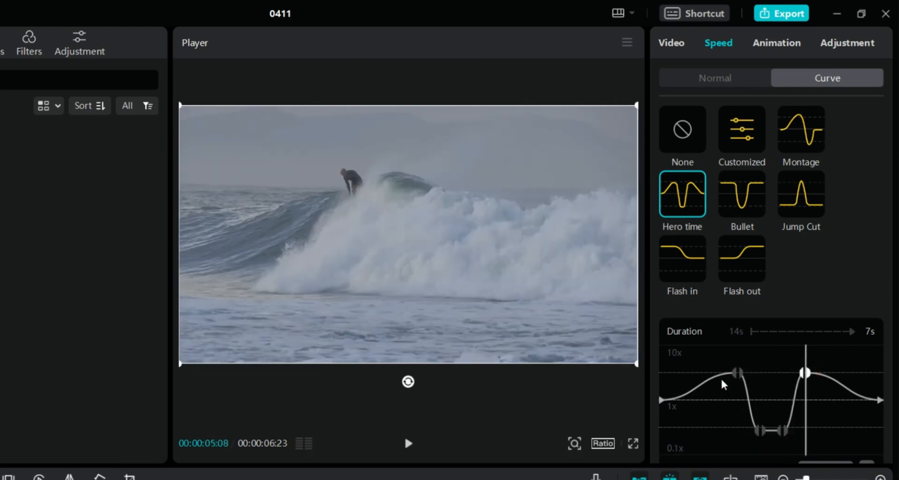
{"action": "left_click", "coordinate": [680, 388]}
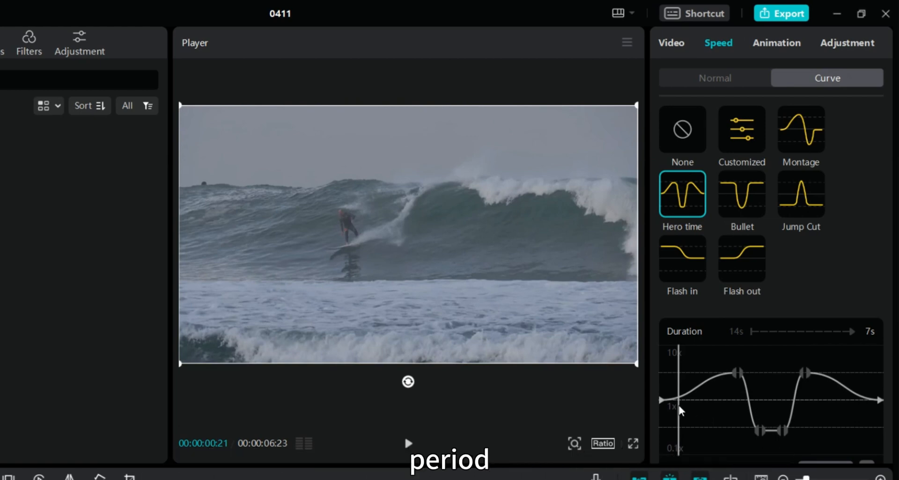
{"action": "left_click_drag", "start_coordinate": [678, 406], "coordinate": [664, 406]}
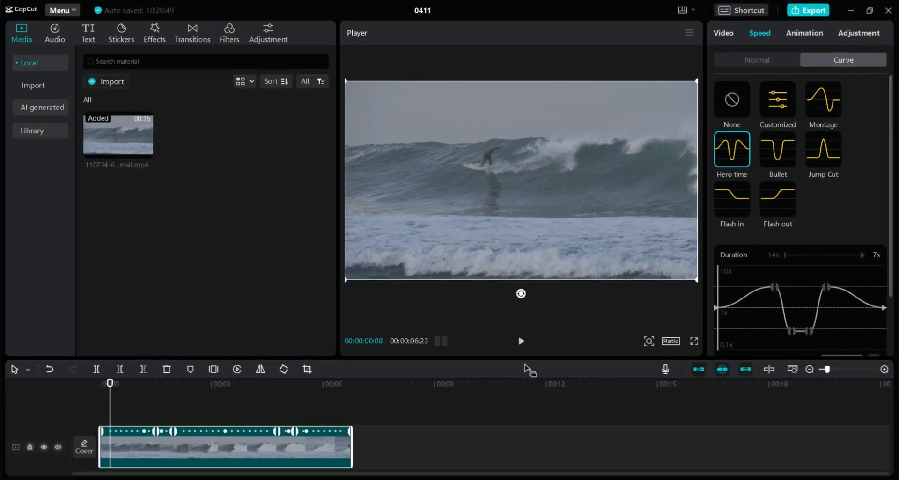
Play the clip back with the Hero time curve to check its speed changes.
{"action": "left_click", "coordinate": [407, 443]}
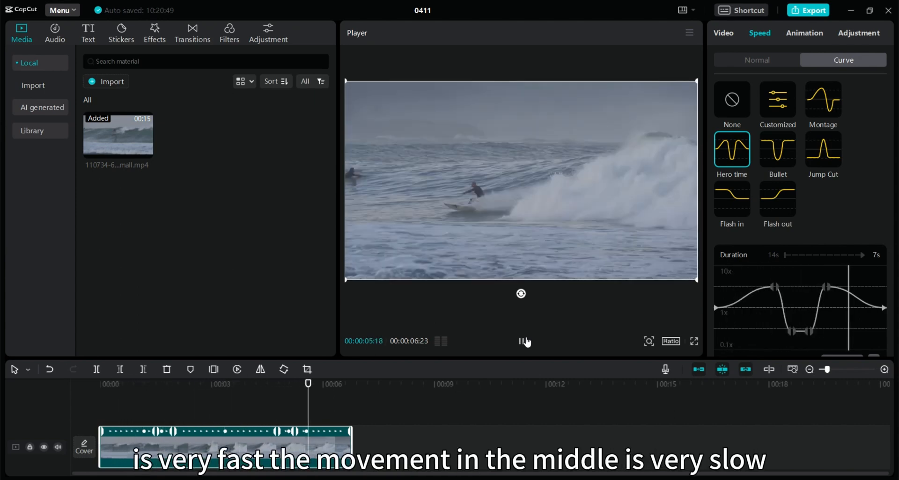
{"action": "left_click", "coordinate": [522, 341]}
{"action": "left_click", "coordinate": [522, 341]}
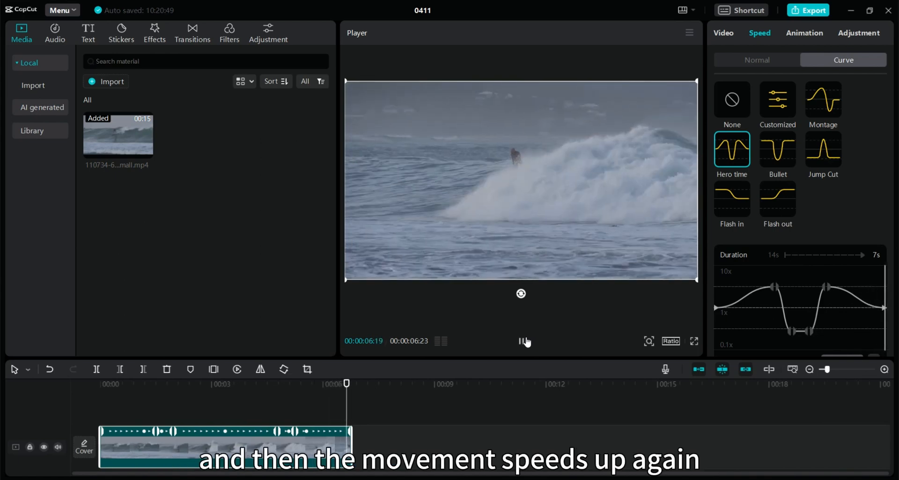
{"action": "left_click", "coordinate": [522, 341]}
{"action": "left_click", "coordinate": [522, 341]}
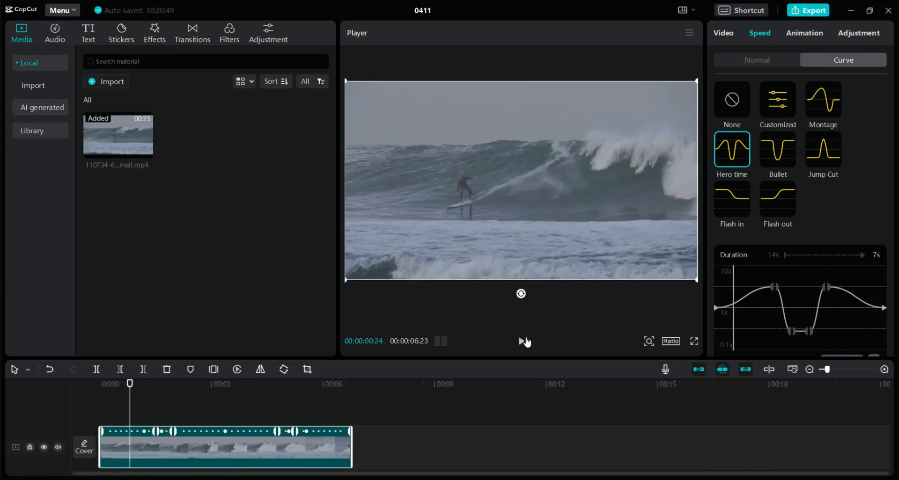
Switch the clip to the Customized speed curve and add two nodes, one before the first node and one between the second and third.
{"action": "left_click", "coordinate": [782, 100]}
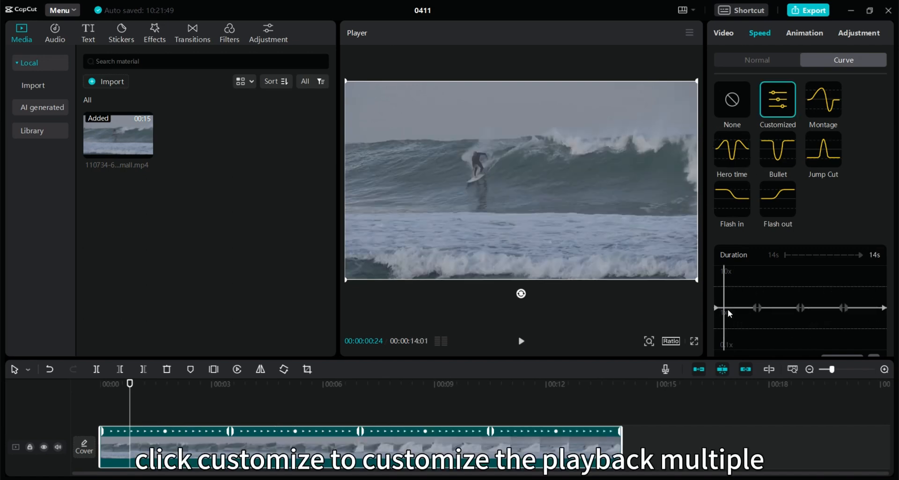
{"action": "scroll", "coordinate": [728, 314], "scroll_direction": "down", "scroll_amount": 1}
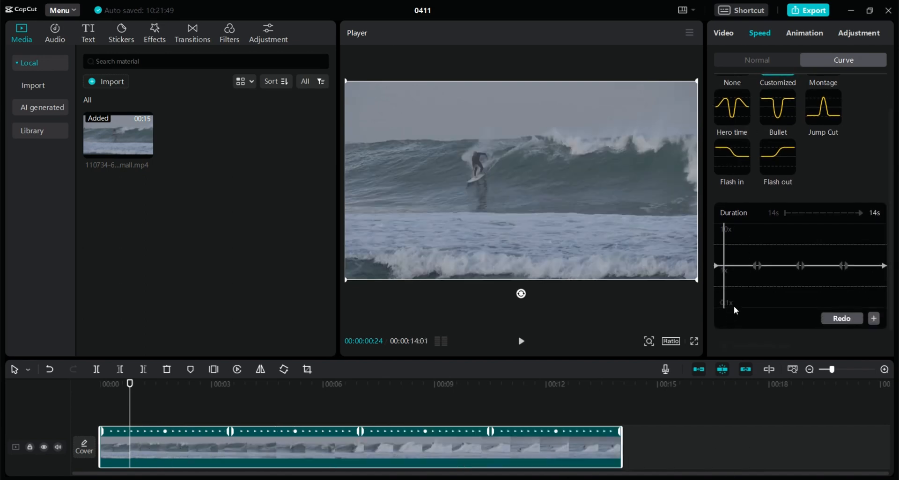
{"action": "scroll", "coordinate": [735, 309], "scroll_direction": "up", "scroll_amount": 1}
{"action": "scroll", "coordinate": [738, 305], "scroll_direction": "down", "scroll_amount": 1}
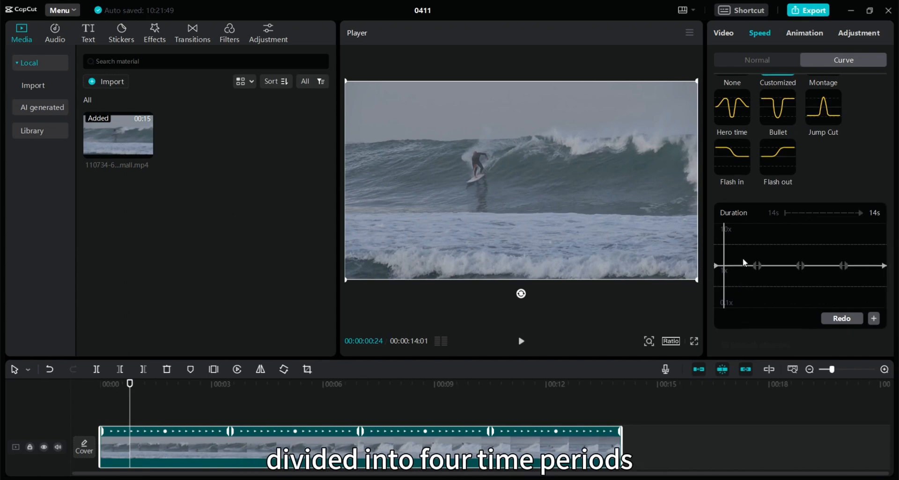
{"action": "left_click_drag", "start_coordinate": [734, 259], "coordinate": [738, 291]}
{"action": "left_click", "coordinate": [874, 318]}
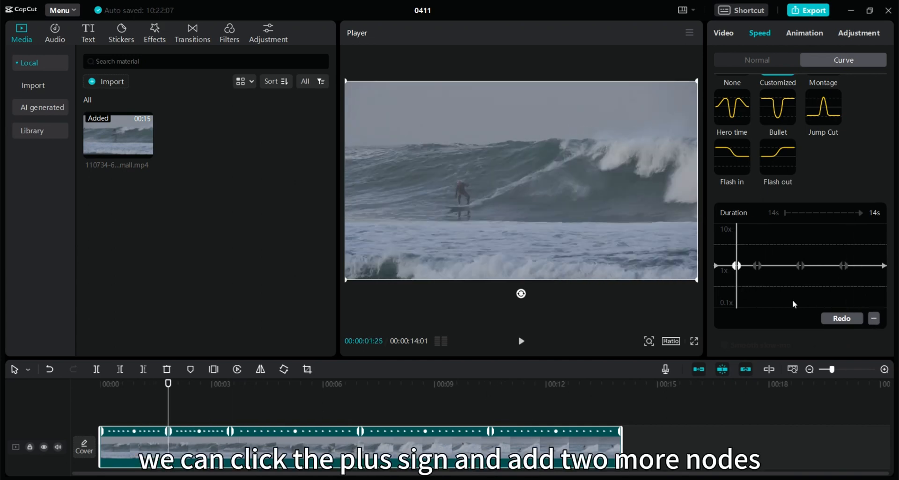
{"action": "left_click_drag", "start_coordinate": [795, 311], "coordinate": [737, 305]}
{"action": "left_click", "coordinate": [874, 319]}
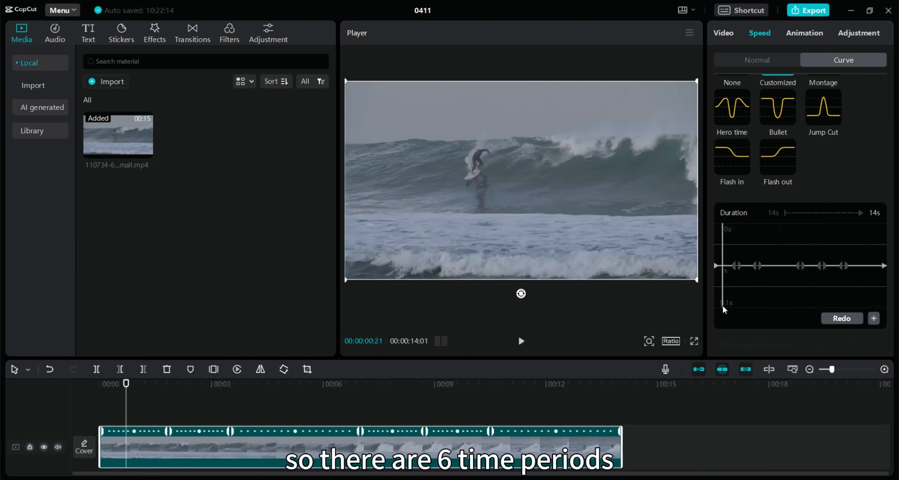
Raise the first node's left half above 1x, lower its right half and the remaining nodes below 1x, and play the clip from the start.
{"action": "left_click_drag", "start_coordinate": [737, 266], "coordinate": [842, 291]}
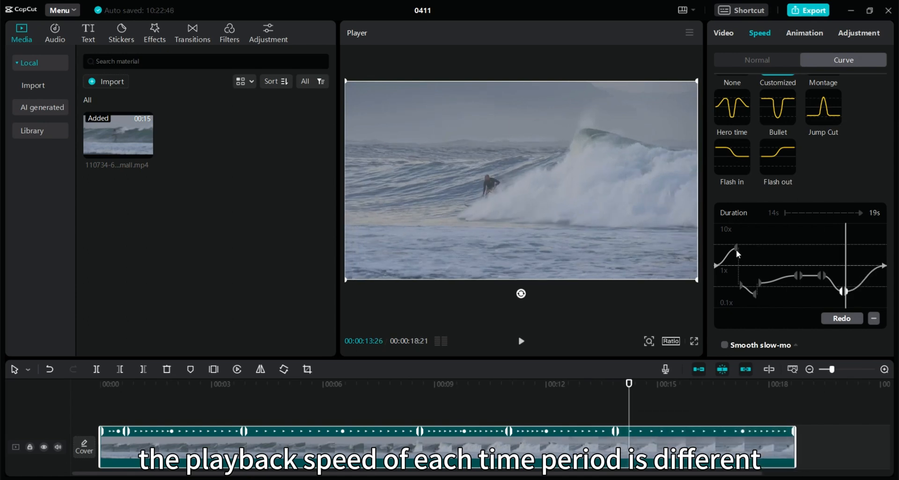
{"action": "left_click_drag", "start_coordinate": [744, 285], "coordinate": [709, 293]}
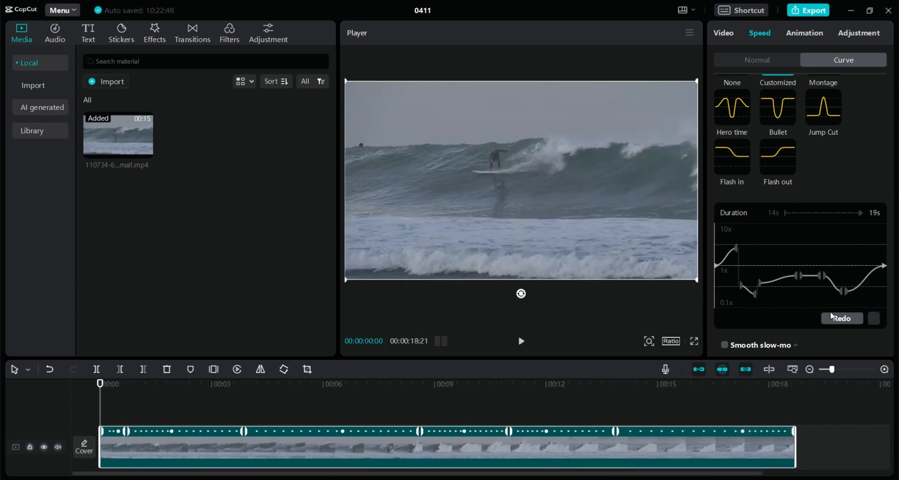
{"action": "left_click", "coordinate": [521, 342]}
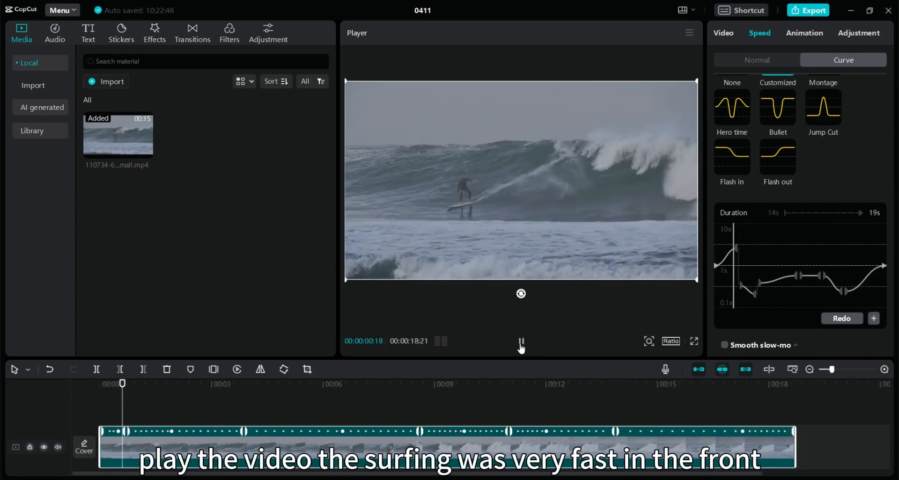